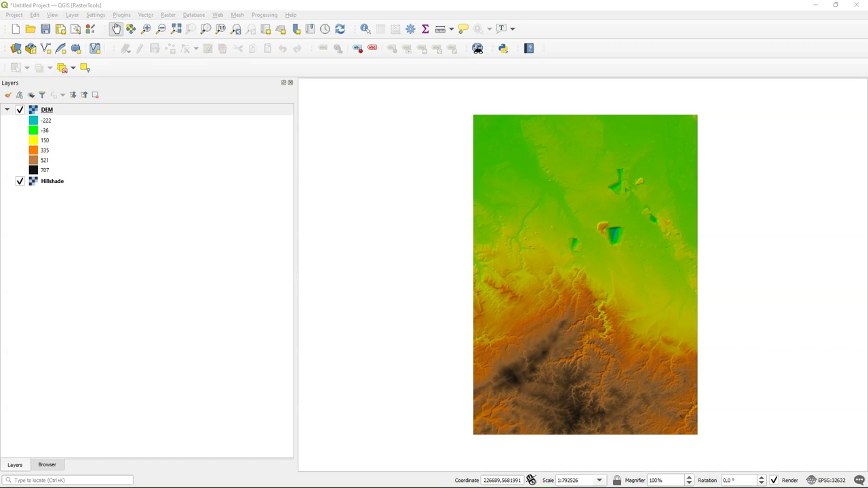
Save the DEM layer's colour-ramp style to DEM.qml in delineation_Rur, then close Layer Properties
{"action": "left_click", "coordinate": [47, 110]}
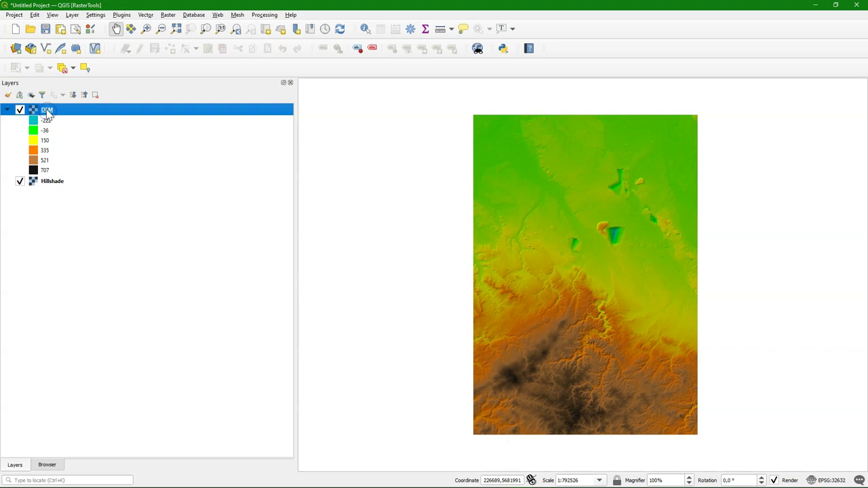
{"action": "right_click", "coordinate": [47, 112]}
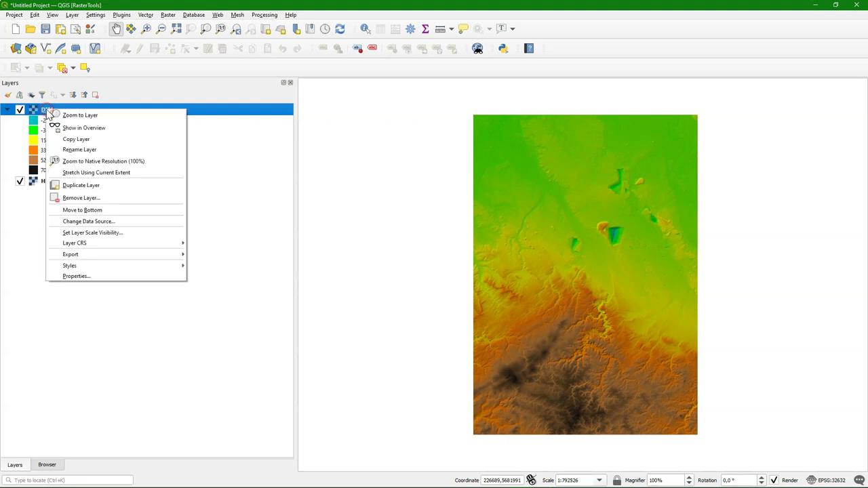
{"action": "left_click", "coordinate": [83, 278]}
{"action": "left_click", "coordinate": [364, 428]}
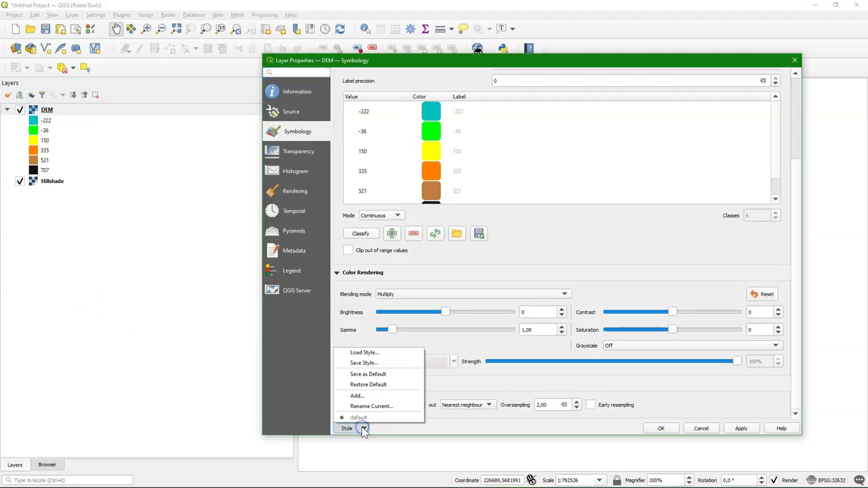
{"action": "left_click", "coordinate": [365, 364]}
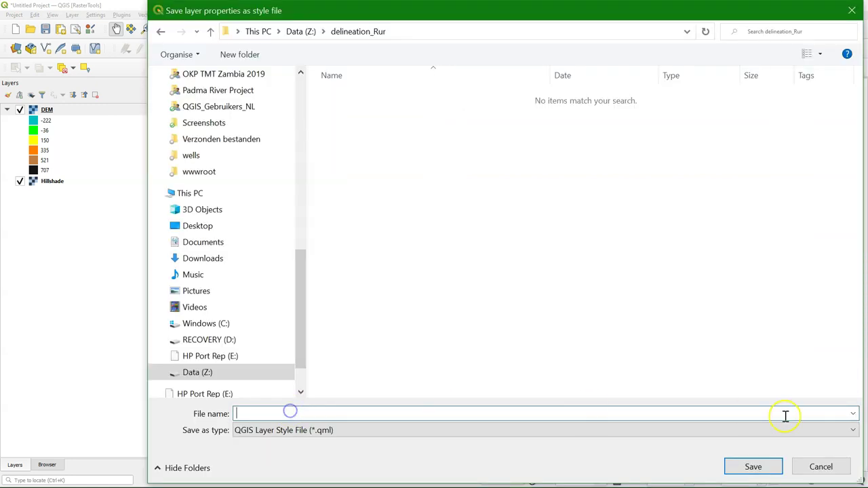
{"action": "type", "text": "DEM"}
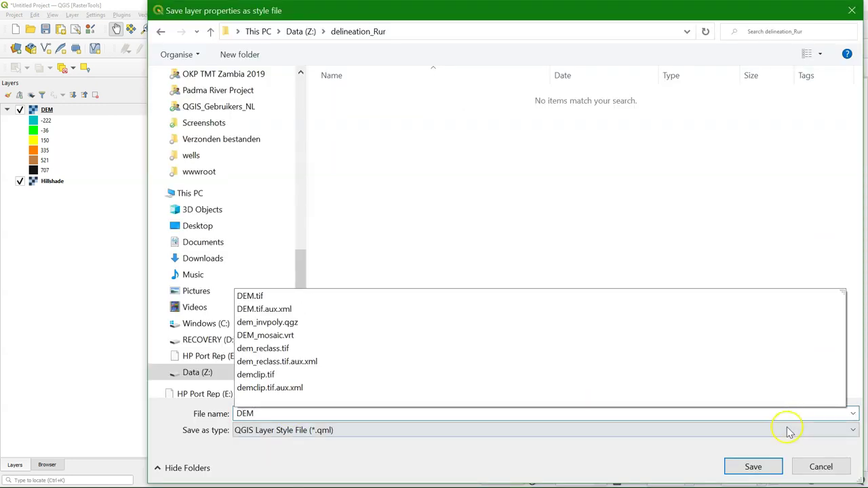
{"action": "left_click", "coordinate": [363, 468]}
{"action": "left_click", "coordinate": [748, 468]}
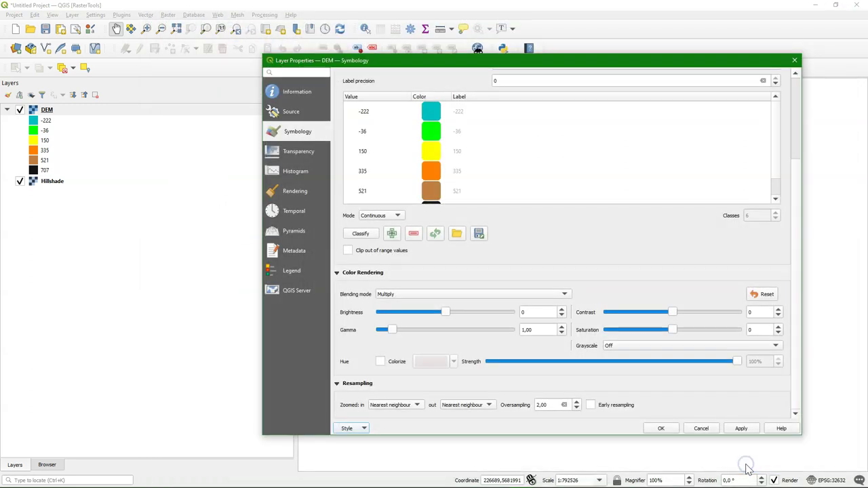
{"action": "left_click", "coordinate": [796, 62]}
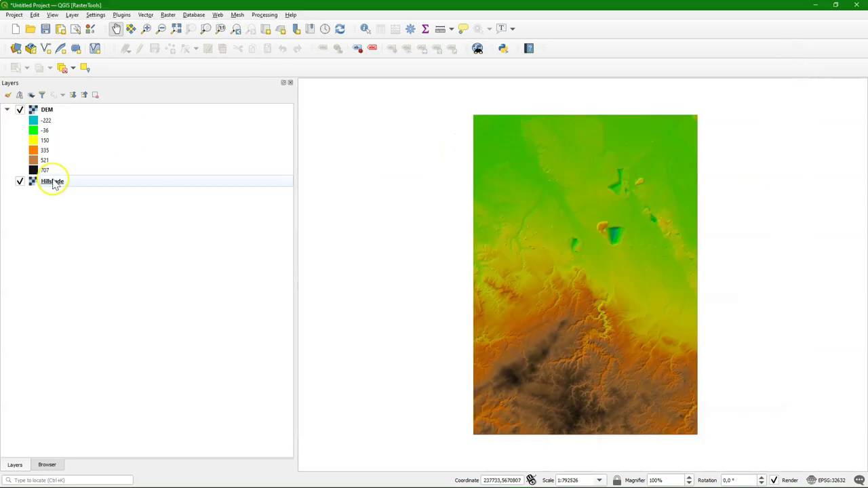
Save the Hillshade layer's style as hillshade.qml in QGIS layer style format, then confirm with OK
{"action": "left_click", "coordinate": [50, 184]}
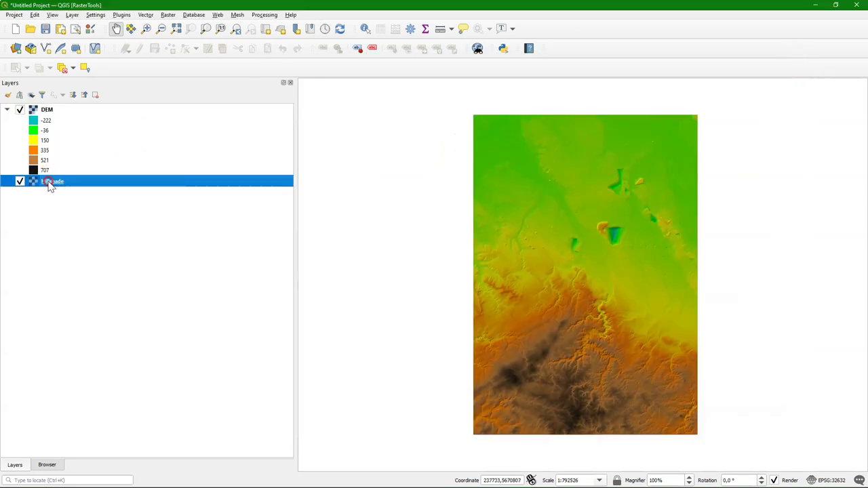
{"action": "right_click", "coordinate": [50, 185]}
{"action": "left_click", "coordinate": [93, 348]}
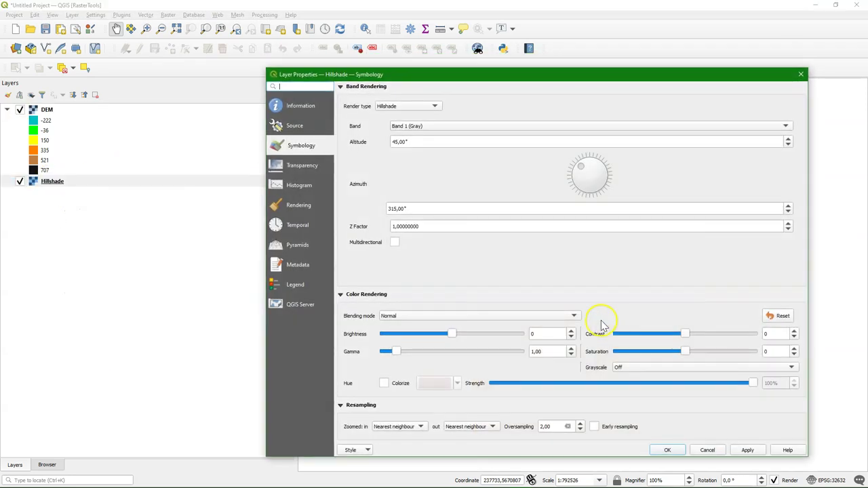
{"action": "left_click", "coordinate": [366, 450]}
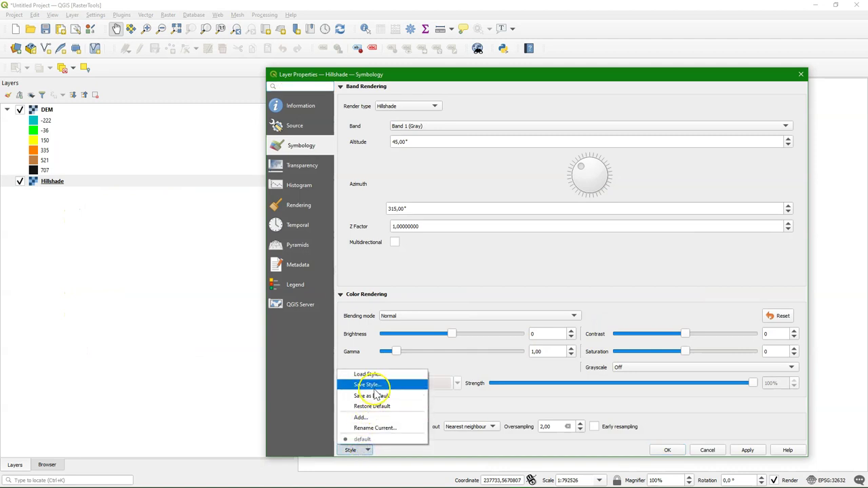
{"action": "left_click", "coordinate": [375, 387]}
{"action": "left_click", "coordinate": [331, 431]}
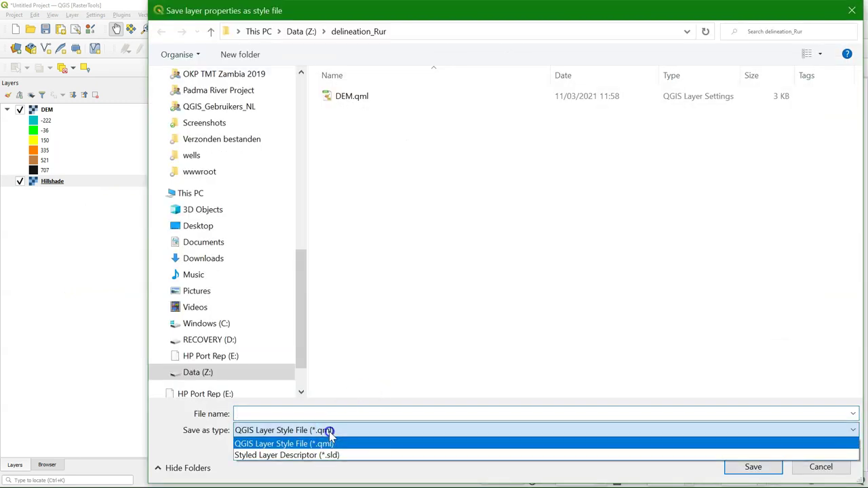
{"action": "left_click", "coordinate": [284, 444]}
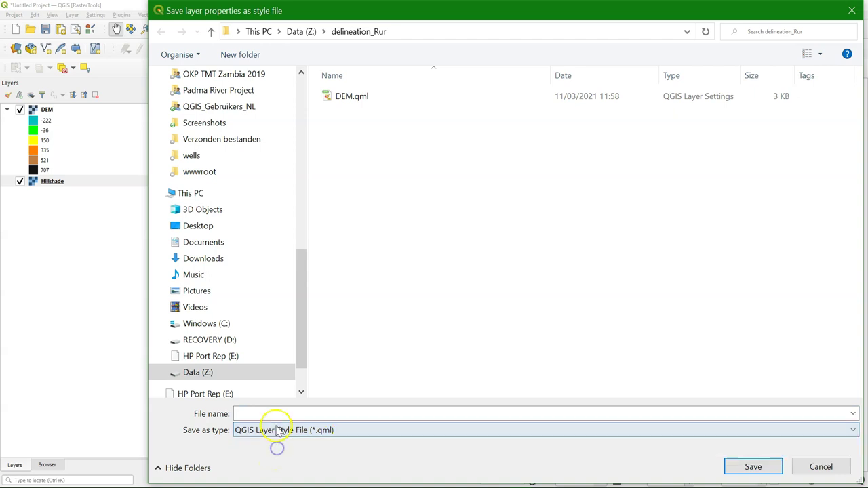
{"action": "left_click", "coordinate": [284, 414]}
{"action": "type", "text": "hillshade"}
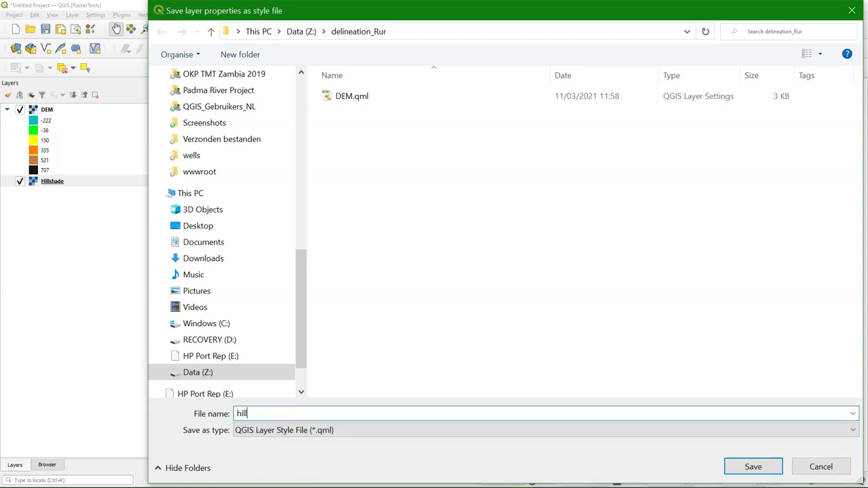
{"action": "left_click", "coordinate": [766, 469]}
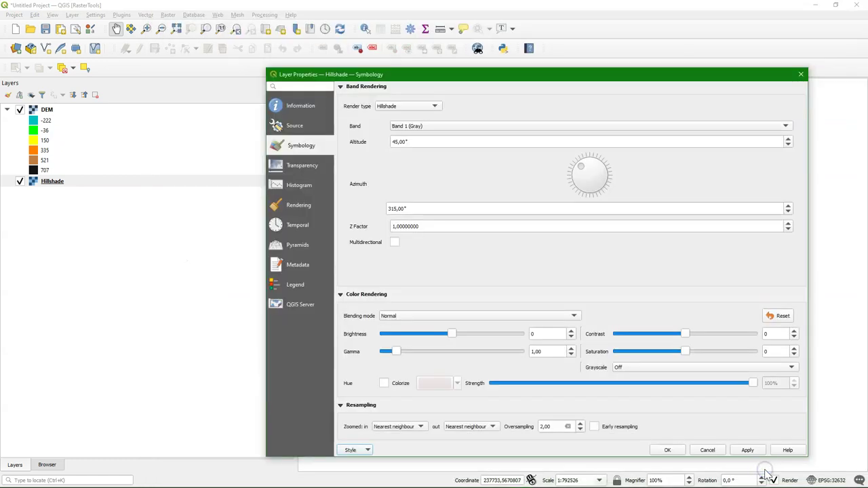
{"action": "left_click", "coordinate": [666, 449]}
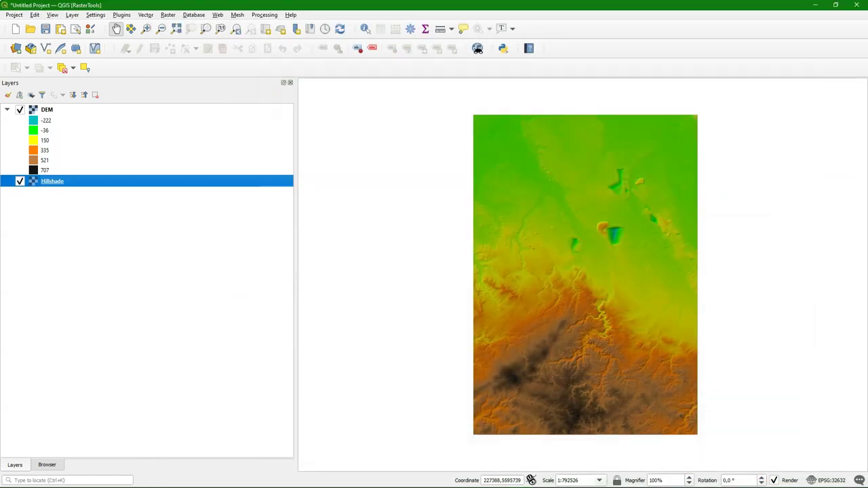
Remove both the DEM and Hillshade layers from the project
{"action": "left_click", "coordinate": [47, 112]}
{"action": "left_click", "coordinate": [48, 181], "text": "ctrl"}
{"action": "right_click", "coordinate": [49, 183]}
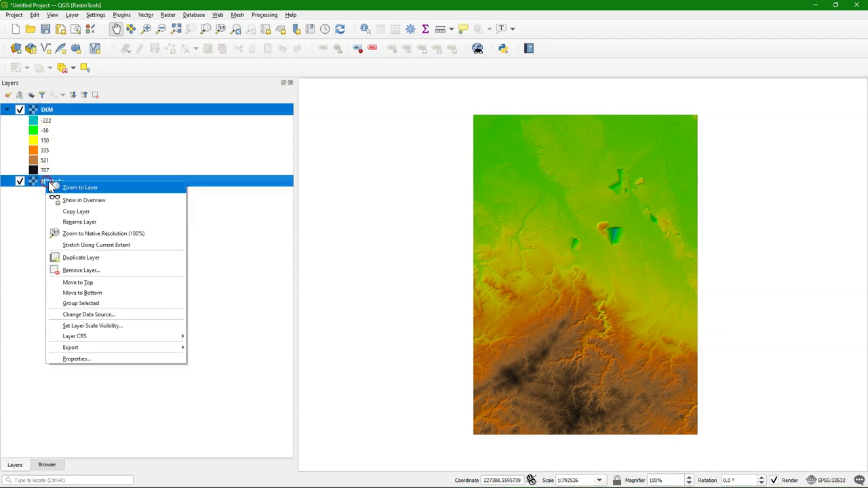
{"action": "left_click", "coordinate": [75, 270]}
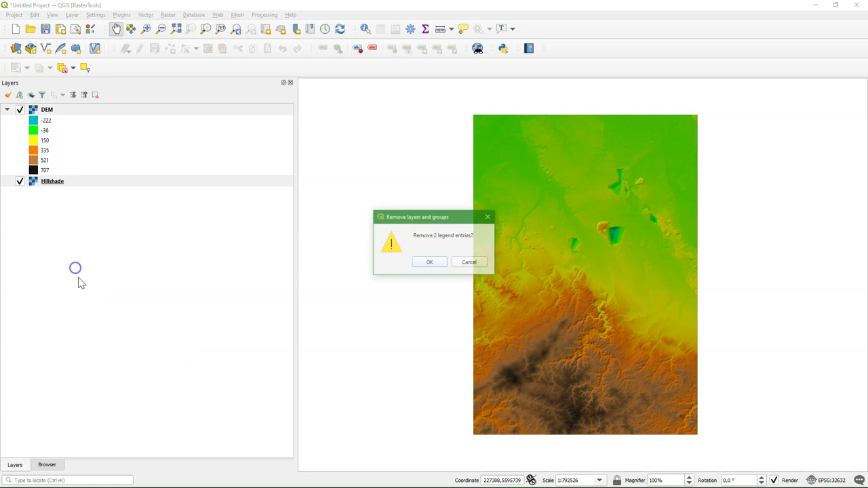
{"action": "left_click", "coordinate": [434, 263]}
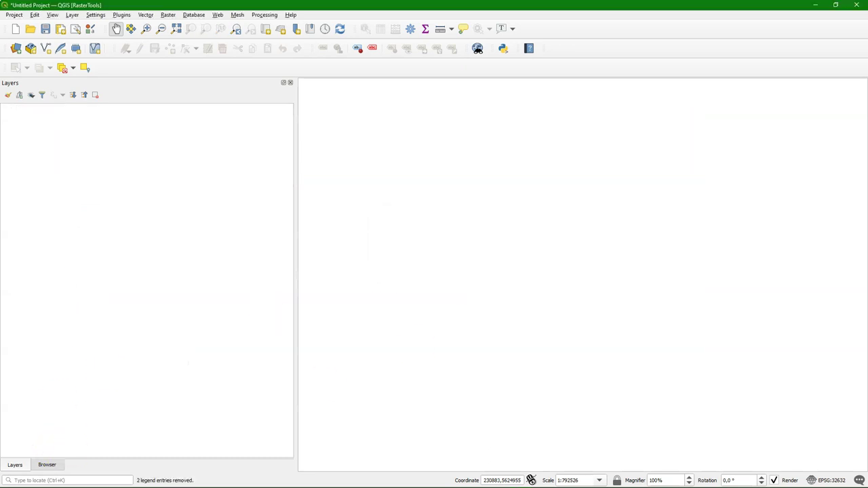
Re-add DEM.tif to the map from the Browser panel
{"action": "left_click", "coordinate": [47, 464]}
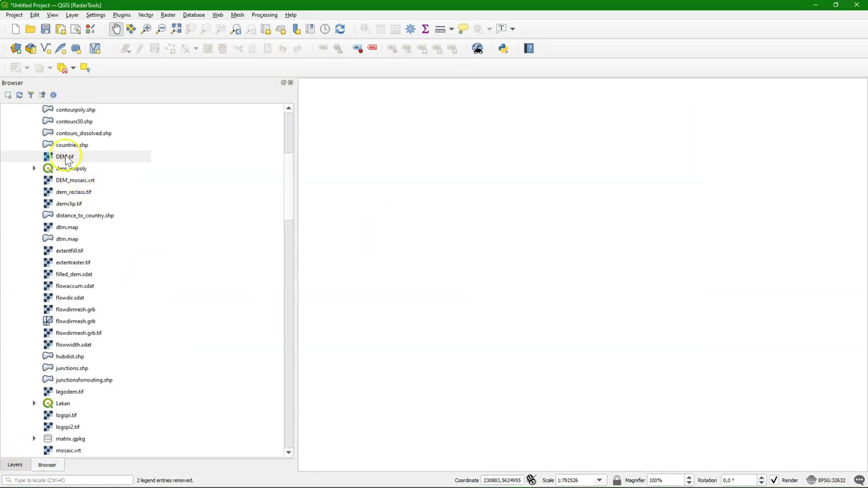
{"action": "left_click_drag", "start_coordinate": [66, 159], "coordinate": [560, 179]}
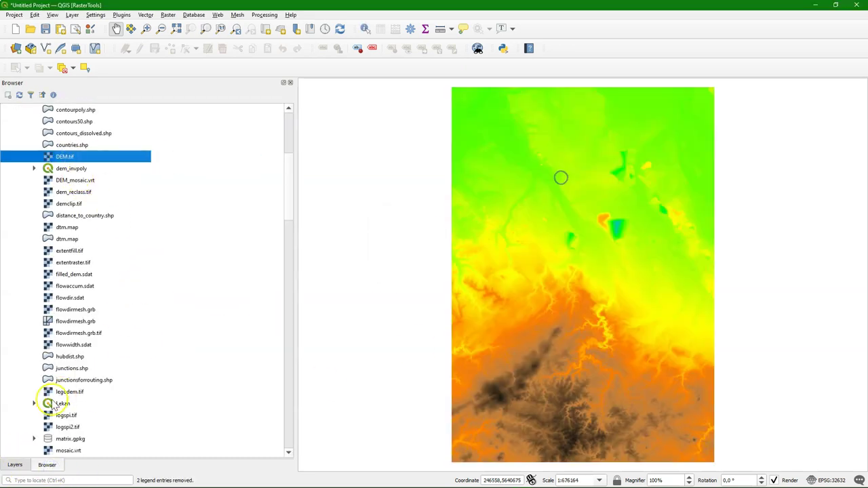
{"action": "left_click", "coordinate": [12, 465]}
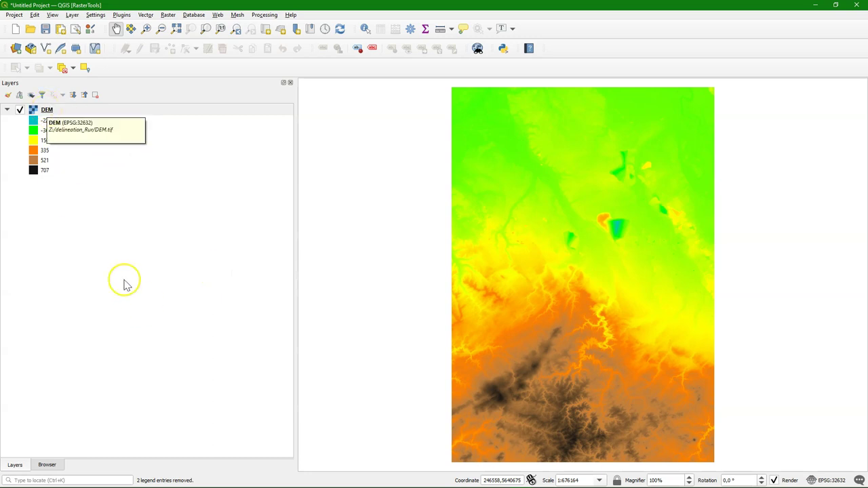
Load hillshade.qml onto the DEM layer so it renders as grey hillshade relief
{"action": "right_click", "coordinate": [48, 110]}
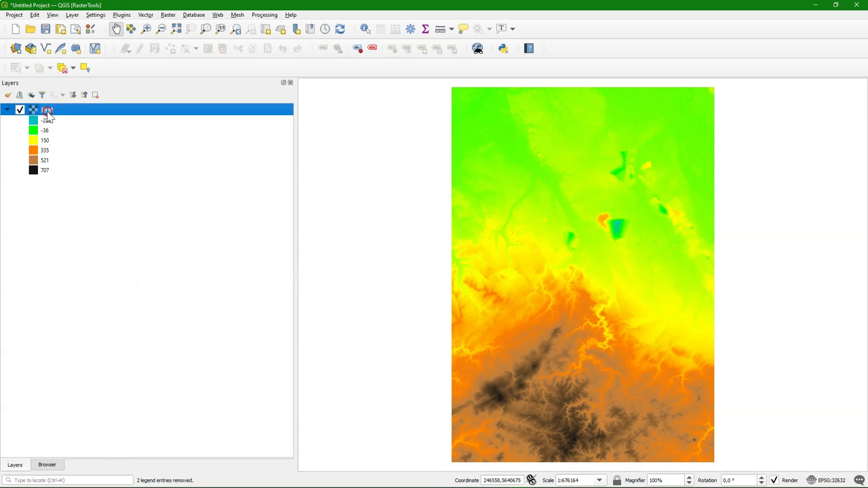
{"action": "left_click", "coordinate": [87, 270]}
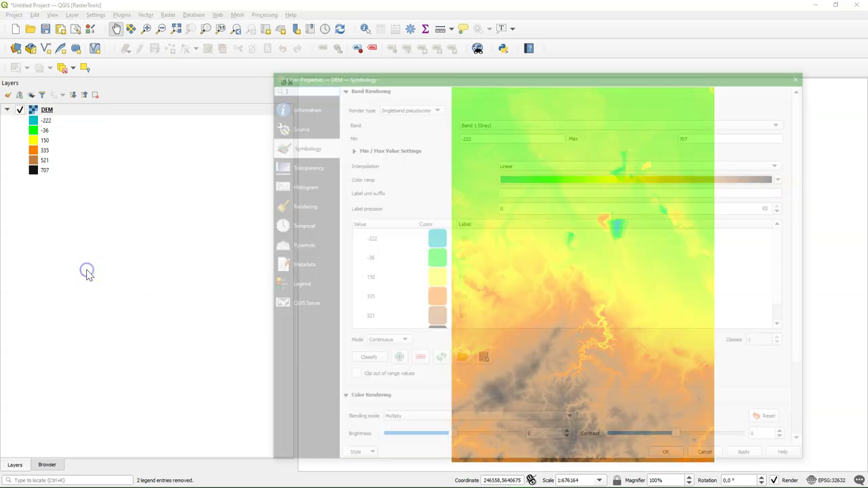
{"action": "left_click", "coordinate": [365, 459]}
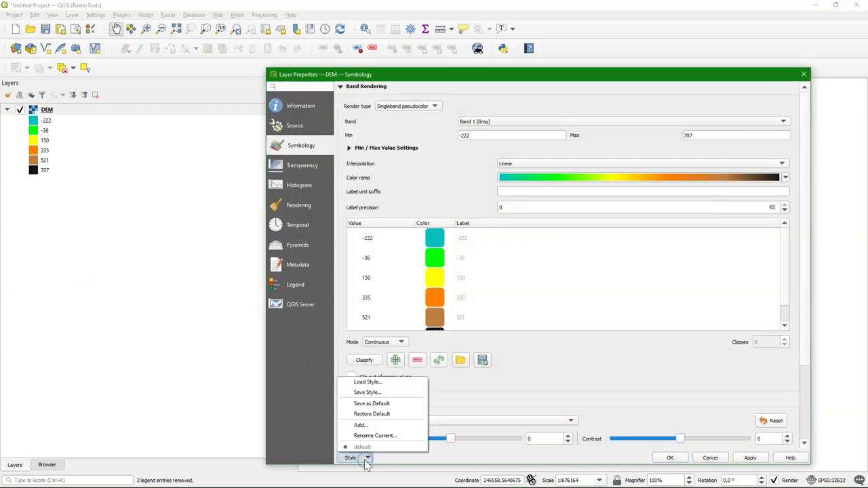
{"action": "left_click", "coordinate": [363, 383]}
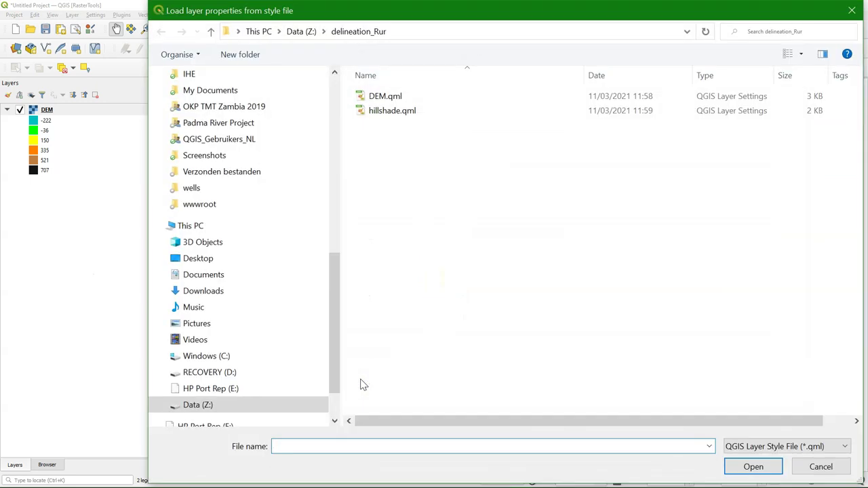
{"action": "left_click", "coordinate": [393, 110]}
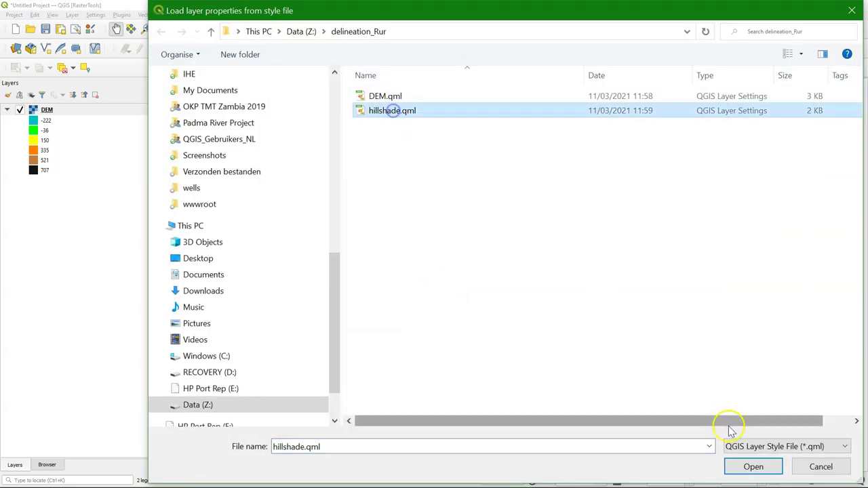
{"action": "left_click", "coordinate": [755, 467]}
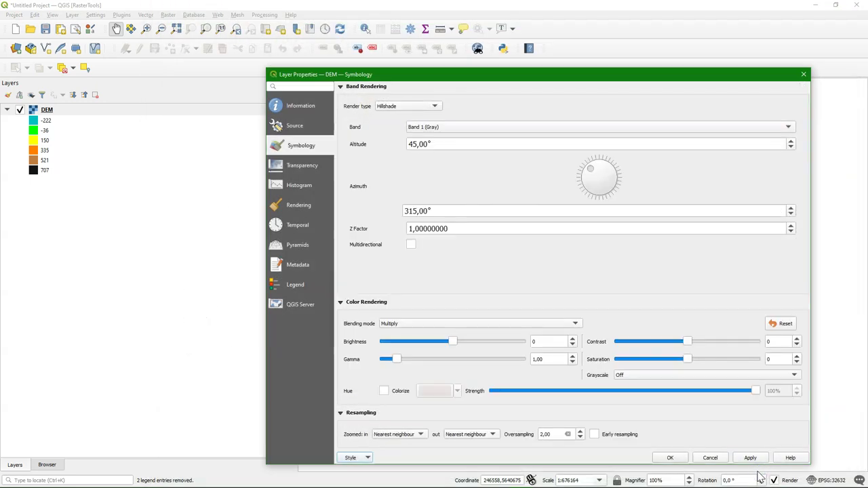
{"action": "left_click", "coordinate": [670, 458]}
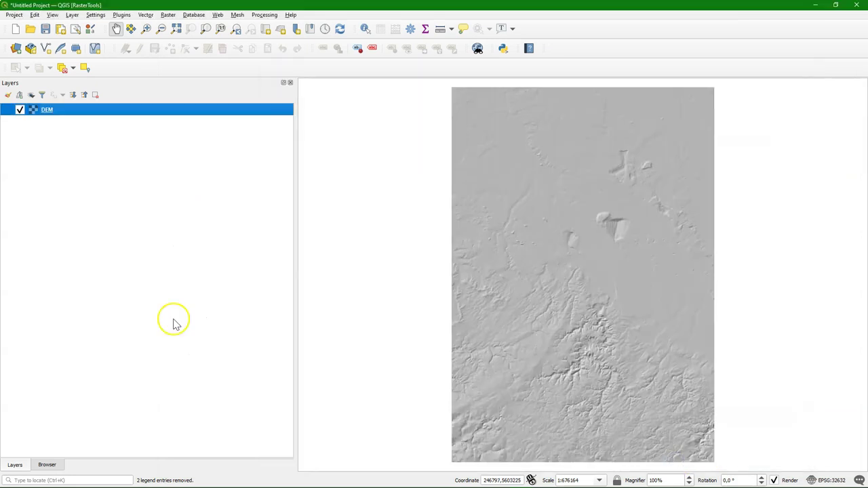
Duplicate the DEM layer, hide the copy, and rename the original to Hillshade
{"action": "right_click", "coordinate": [49, 112]}
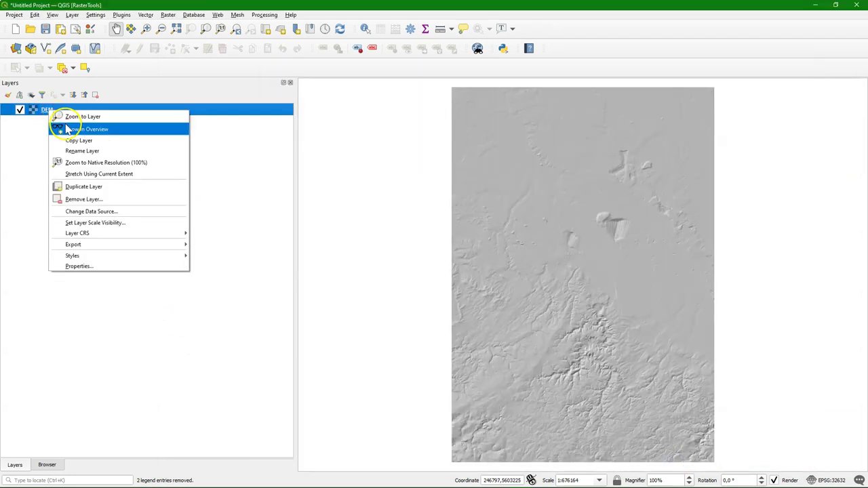
{"action": "left_click", "coordinate": [75, 186]}
{"action": "left_click", "coordinate": [23, 124]}
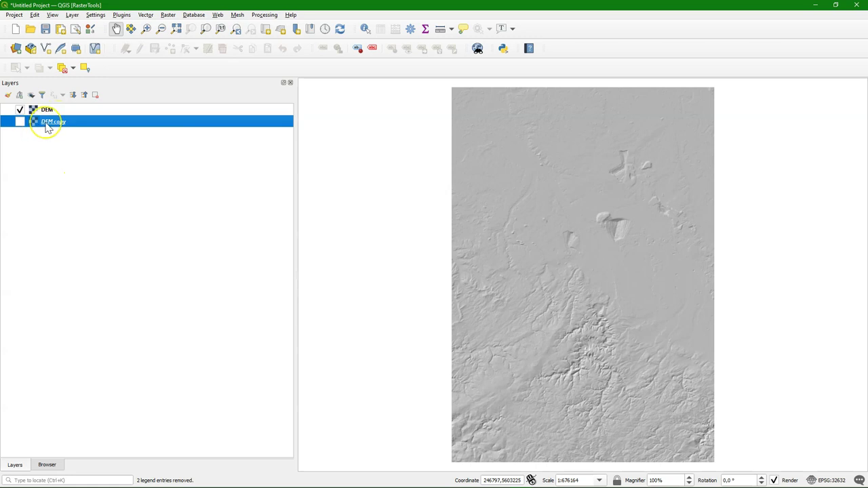
{"action": "left_click", "coordinate": [44, 111]}
{"action": "right_click", "coordinate": [49, 111]}
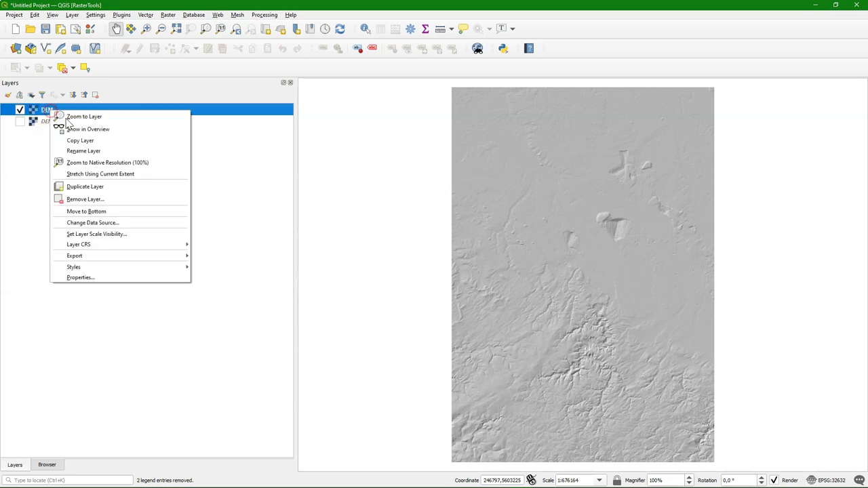
{"action": "left_click", "coordinate": [85, 150]}
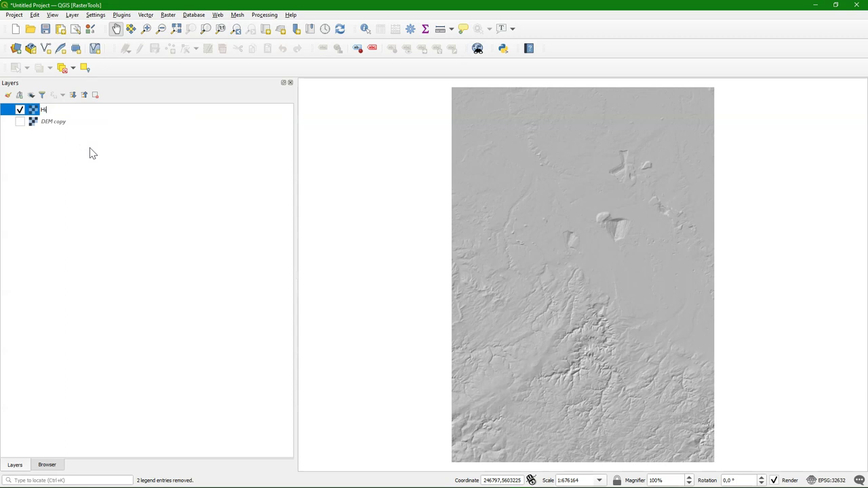
{"action": "type", "text": "Hillshade"}
{"action": "key", "text": "Return"}
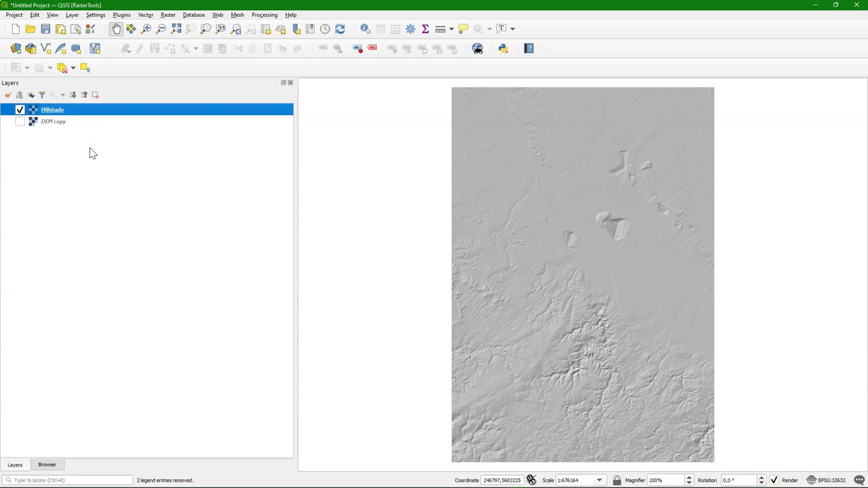
Move the copy above Hillshade, make it visible, and rename it DEM
{"action": "left_click", "coordinate": [52, 122]}
{"action": "left_click_drag", "start_coordinate": [72, 111], "coordinate": [73, 111]}
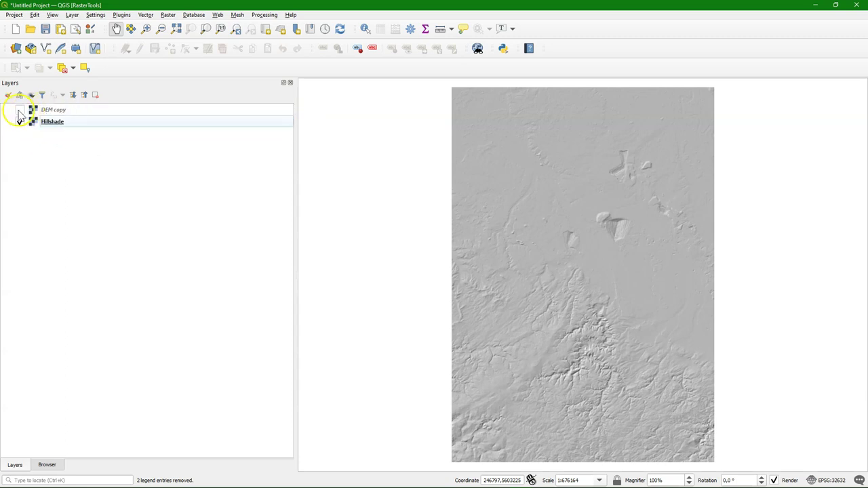
{"action": "left_click", "coordinate": [20, 110]}
{"action": "right_click", "coordinate": [48, 111]}
{"action": "left_click", "coordinate": [84, 150]}
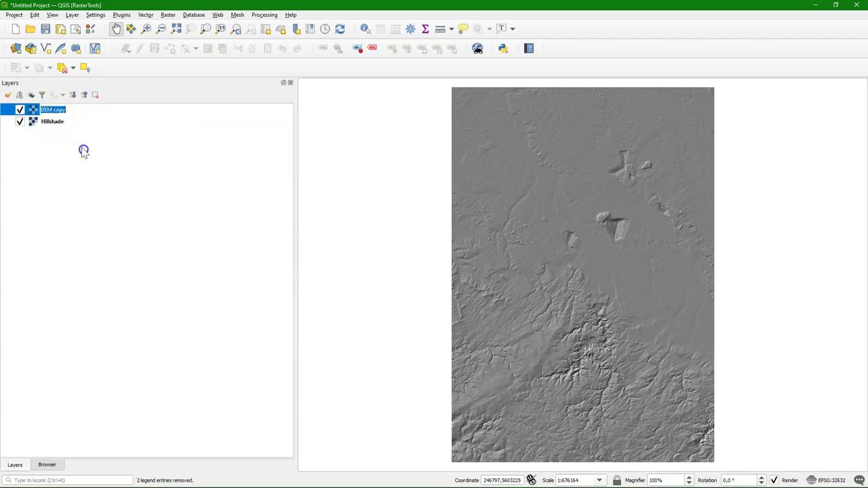
{"action": "type", "text": "DEM"}
{"action": "key", "text": "Return"}
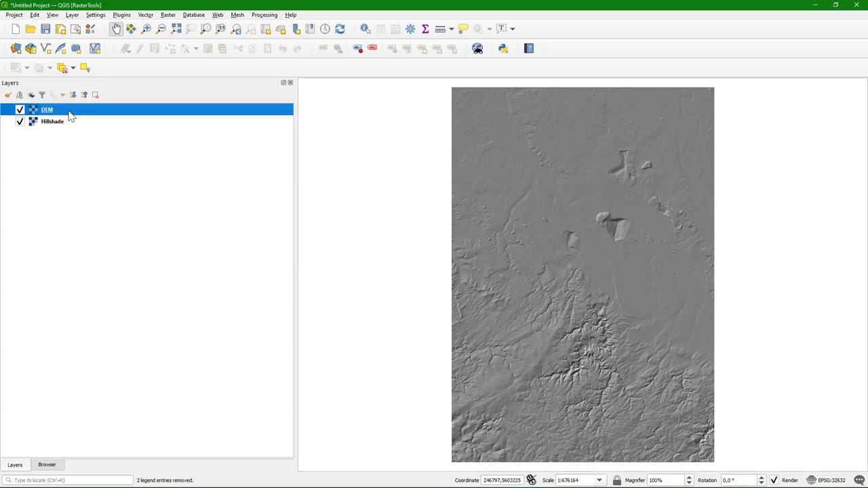
Load the DEM.qml colour ramp style onto the new DEM layer
{"action": "right_click", "coordinate": [56, 111]}
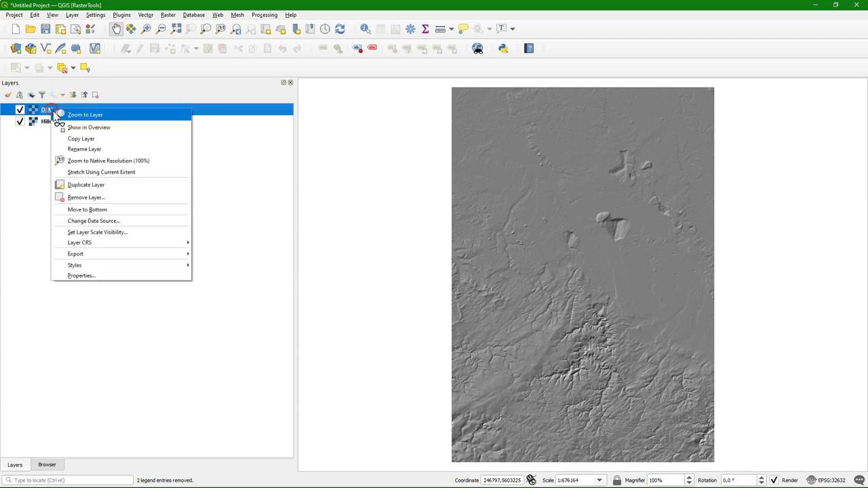
{"action": "left_click", "coordinate": [81, 276]}
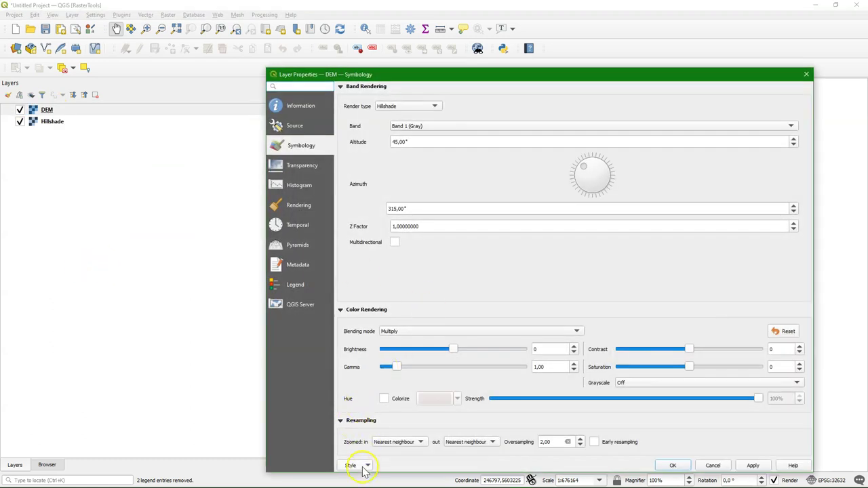
{"action": "left_click", "coordinate": [365, 466]}
{"action": "left_click", "coordinate": [374, 391]}
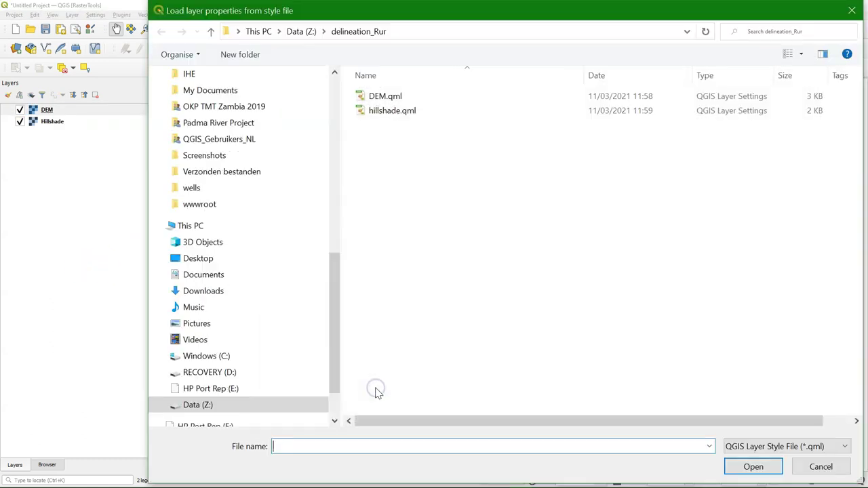
{"action": "left_click", "coordinate": [387, 98]}
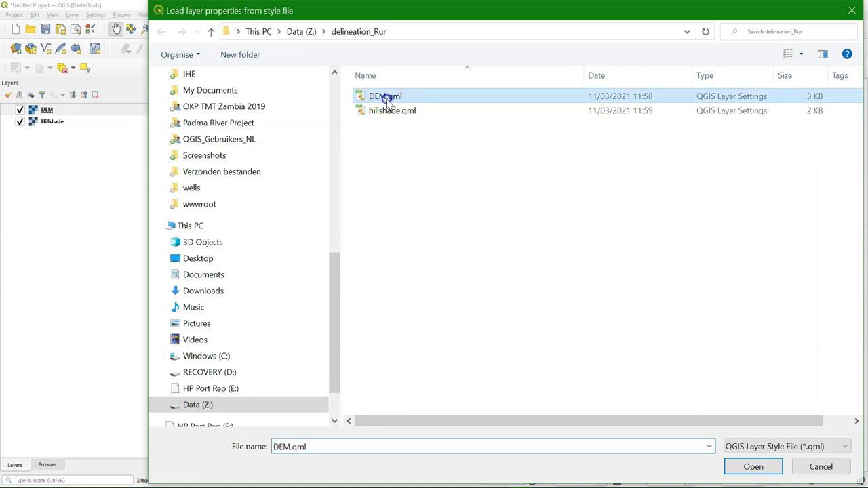
{"action": "left_click", "coordinate": [752, 467]}
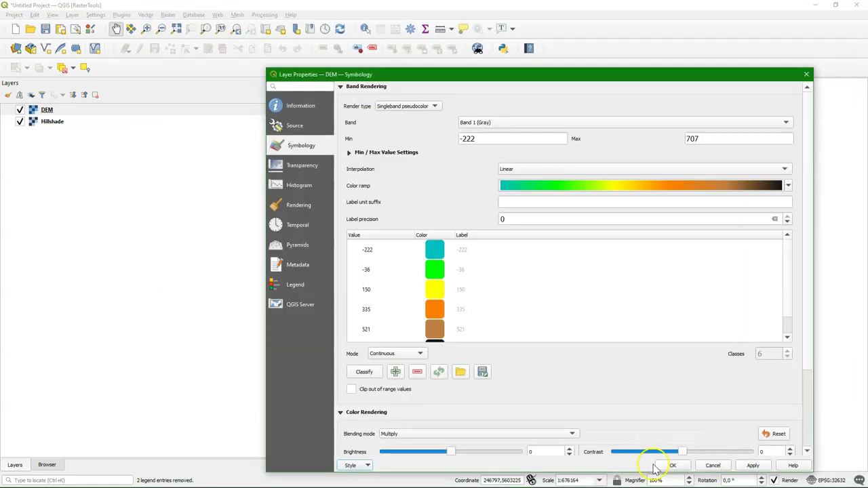
{"action": "left_click", "coordinate": [672, 466]}
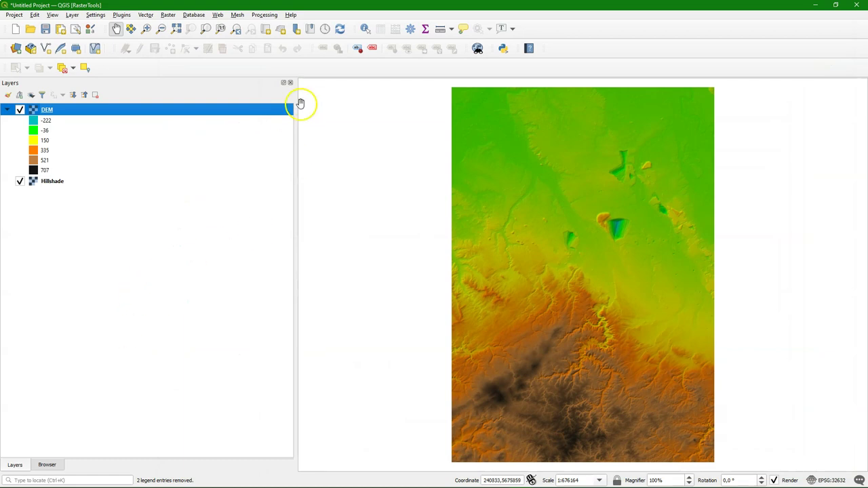
Find and launch 'Create style database from project' in the Processing Toolbox
{"action": "left_click", "coordinate": [264, 15]}
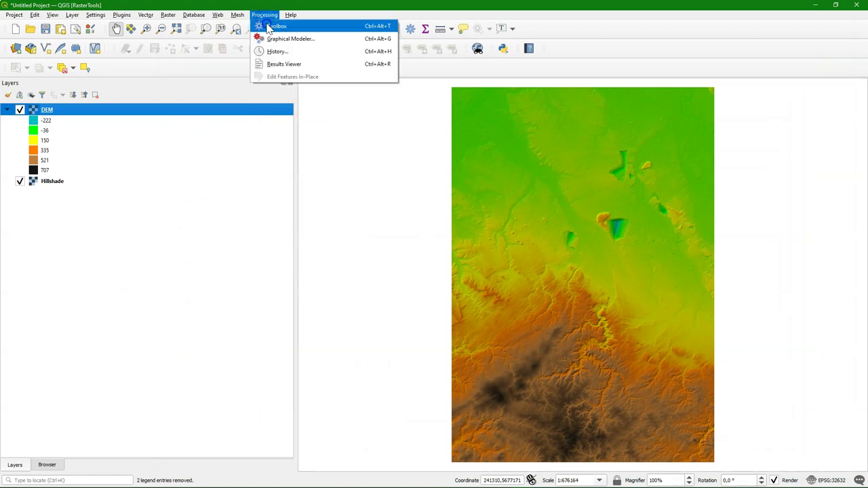
{"action": "left_click", "coordinate": [267, 26]}
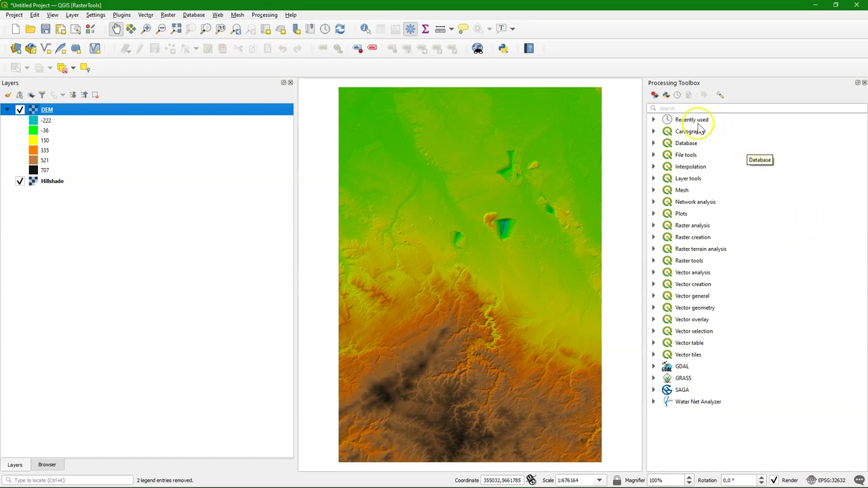
{"action": "left_click", "coordinate": [677, 106]}
{"action": "type", "text": "style"}
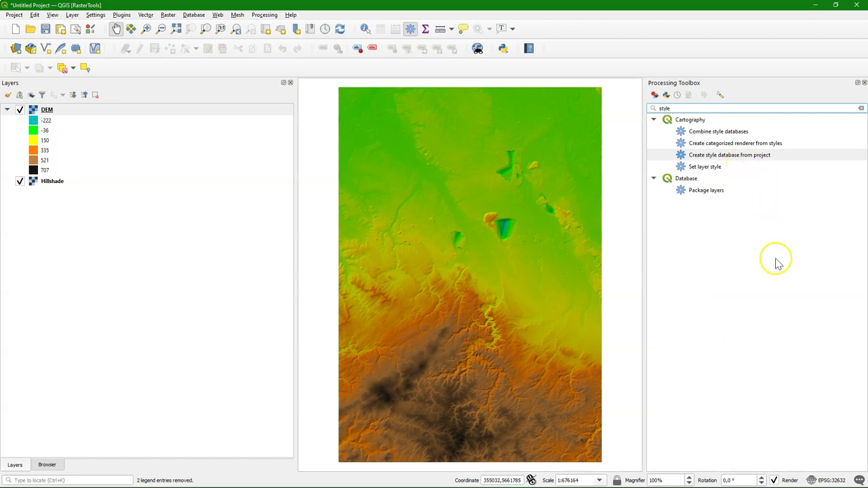
{"action": "double_click", "coordinate": [711, 159]}
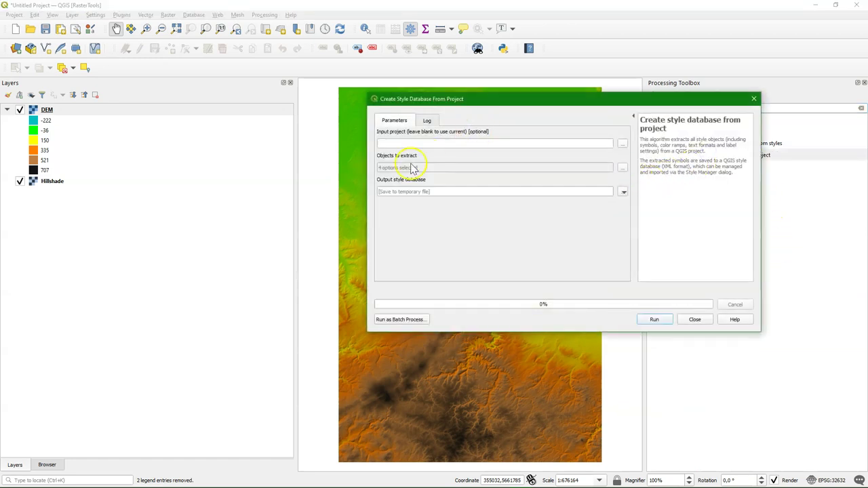
Set the output file to dem_styles.xml and run the export
{"action": "left_click", "coordinate": [623, 167]}
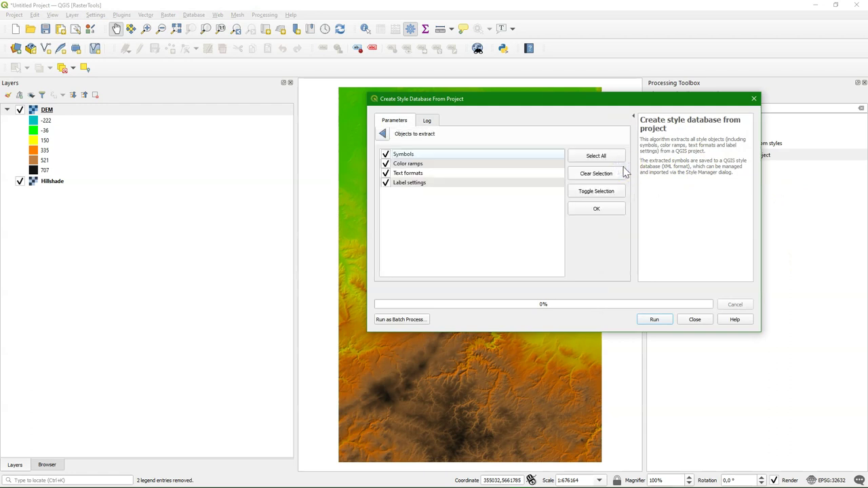
{"action": "left_click", "coordinate": [384, 134]}
{"action": "left_click", "coordinate": [623, 193]}
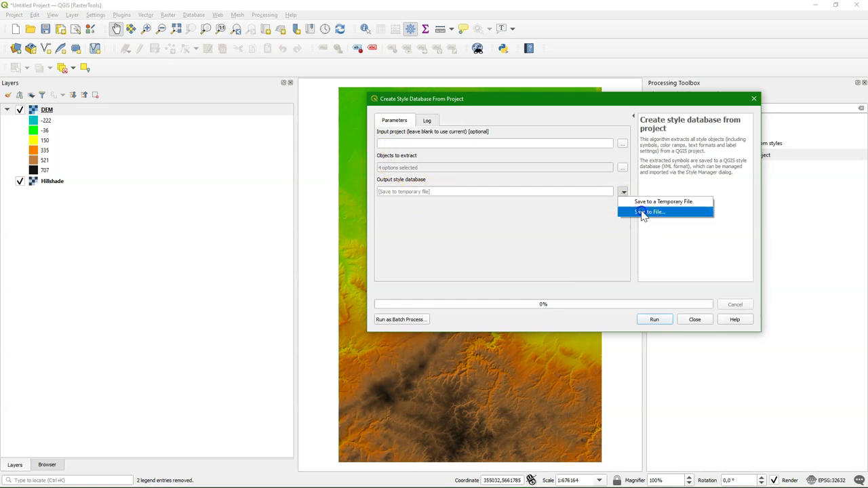
{"action": "left_click", "coordinate": [643, 212]}
{"action": "type", "text": "dem"}
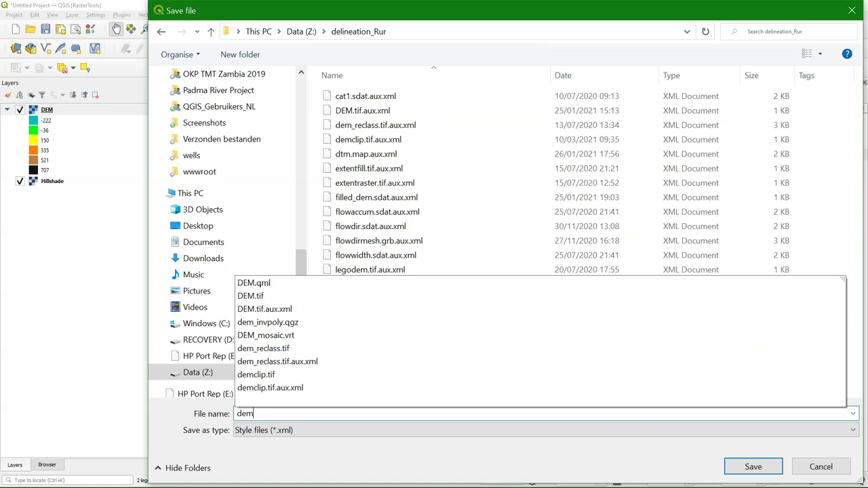
{"action": "type", "text": "_styles"}
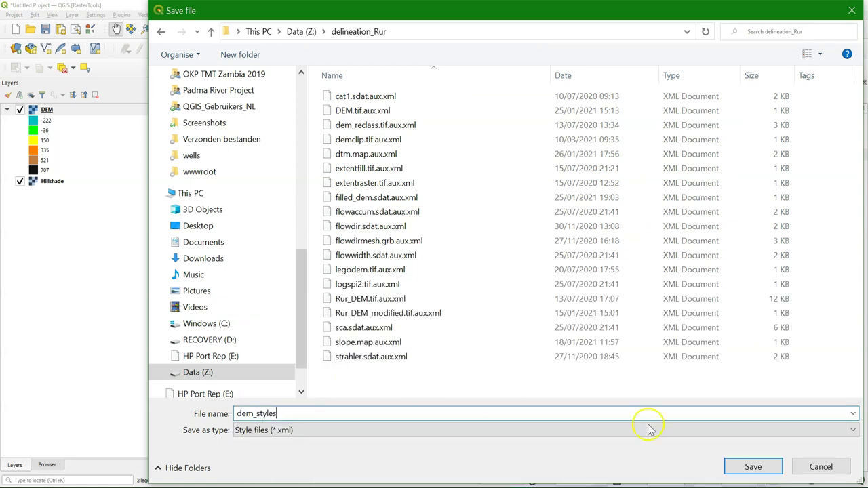
{"action": "left_click", "coordinate": [765, 467]}
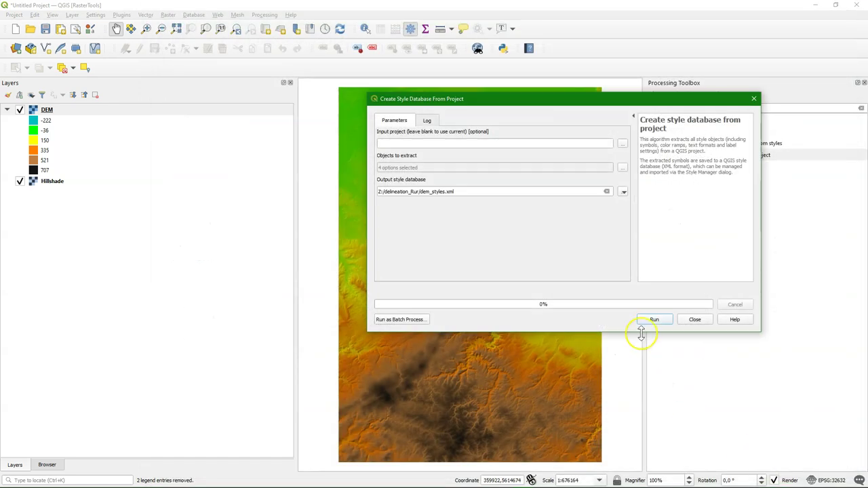
{"action": "left_click", "coordinate": [652, 320]}
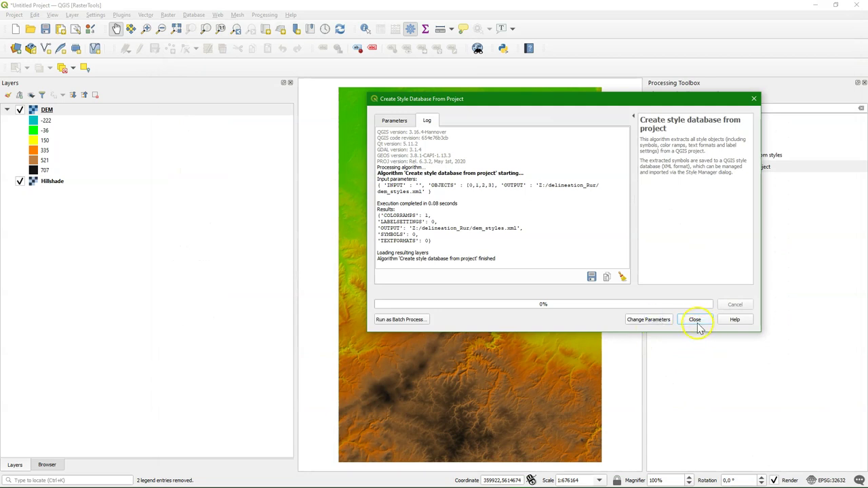
Close the export dialog and toolbox, then choose dem_styles.xml for import in Style Manager
{"action": "left_click", "coordinate": [696, 319]}
{"action": "left_click", "coordinate": [864, 83]}
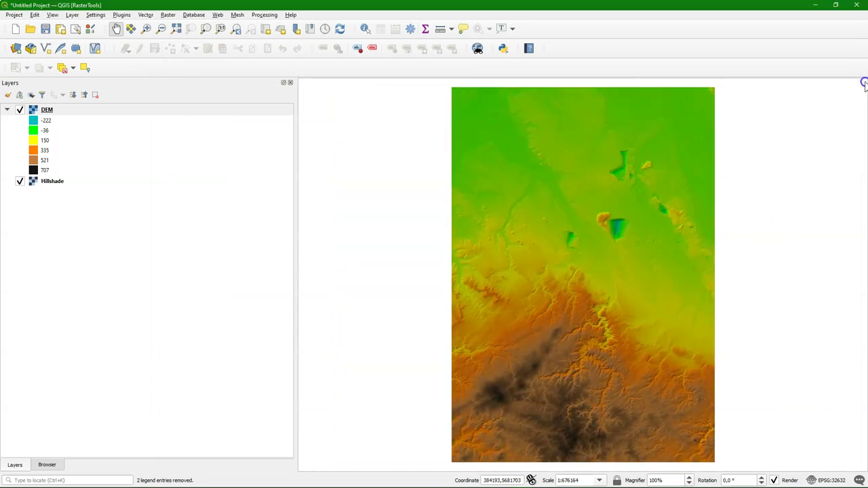
{"action": "left_click", "coordinate": [93, 30]}
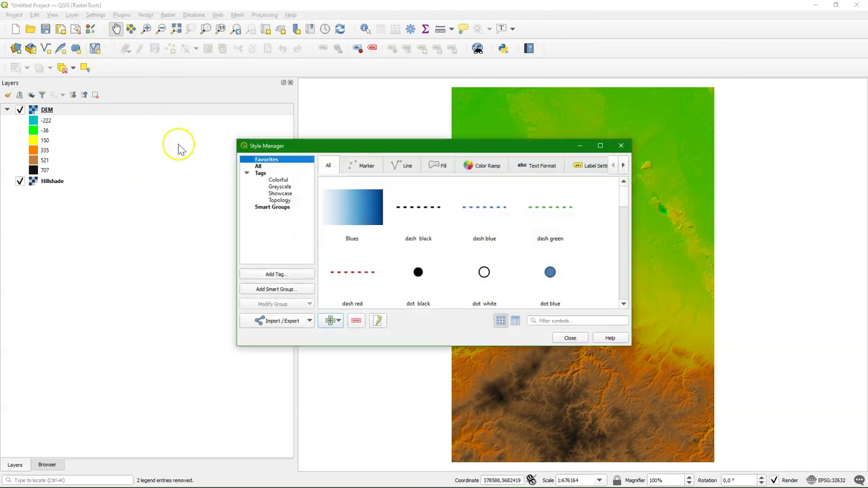
{"action": "left_click", "coordinate": [309, 322]}
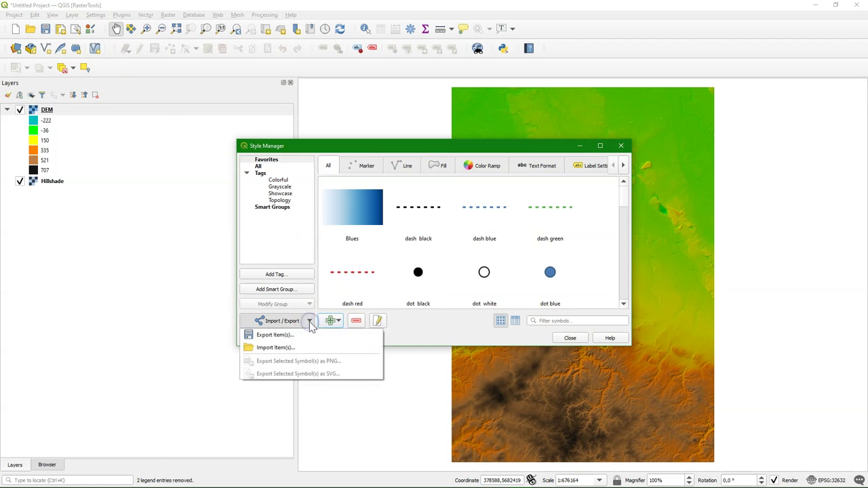
{"action": "left_click", "coordinate": [281, 347]}
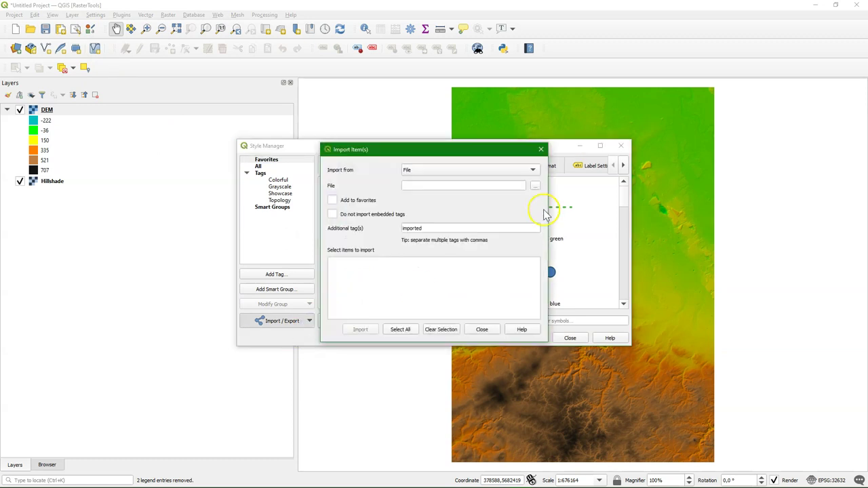
{"action": "left_click", "coordinate": [536, 186]}
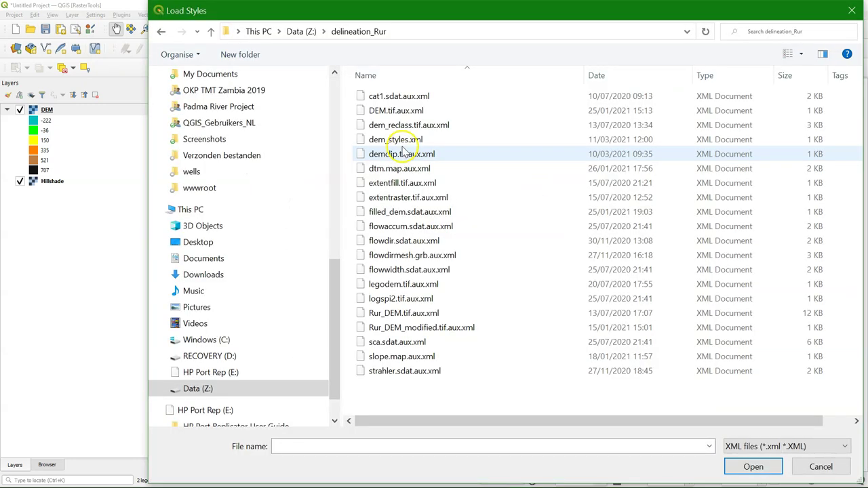
{"action": "left_click", "coordinate": [399, 140]}
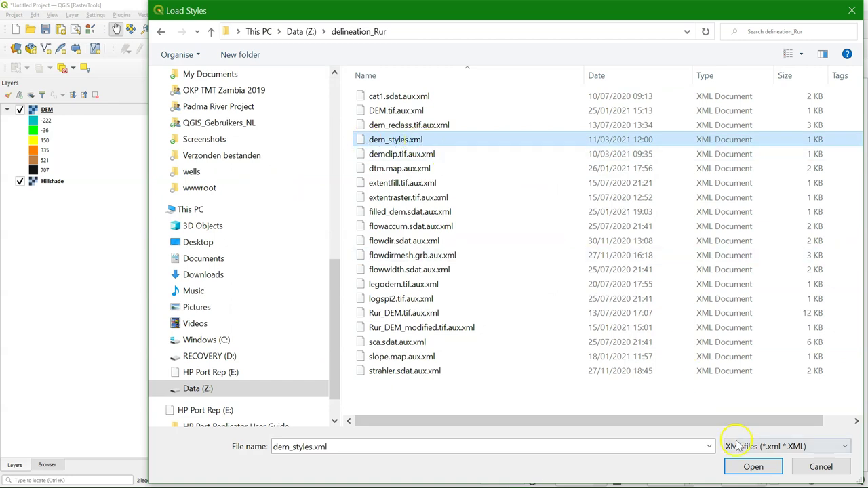
{"action": "left_click", "coordinate": [754, 466]}
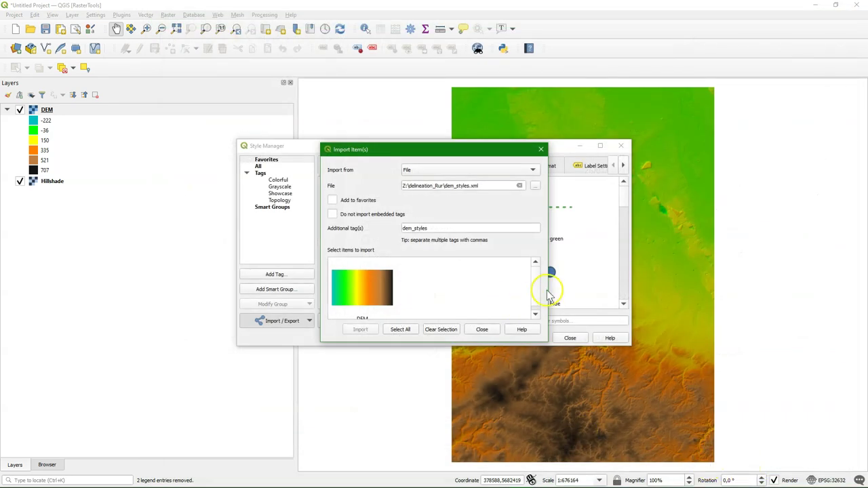
Tag the import 'elevation', select the DEM ramp, and import it
{"action": "left_click_drag", "start_coordinate": [535, 287], "coordinate": [535, 304]}
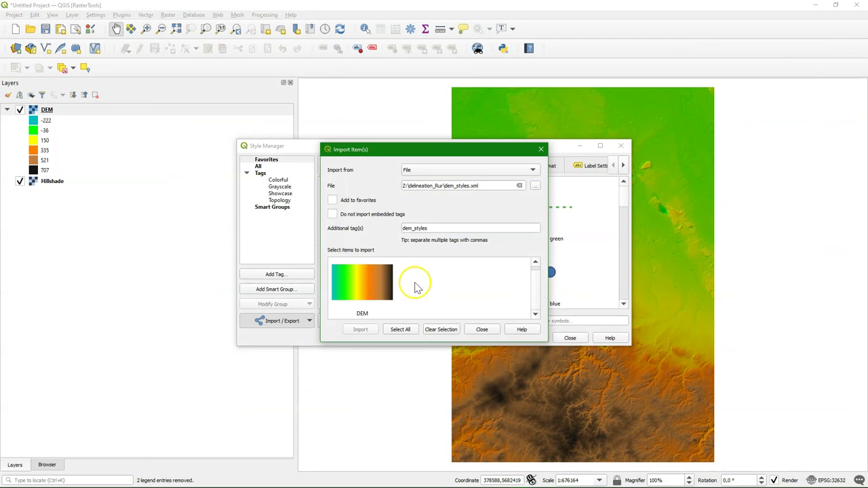
{"action": "left_click", "coordinate": [332, 201]}
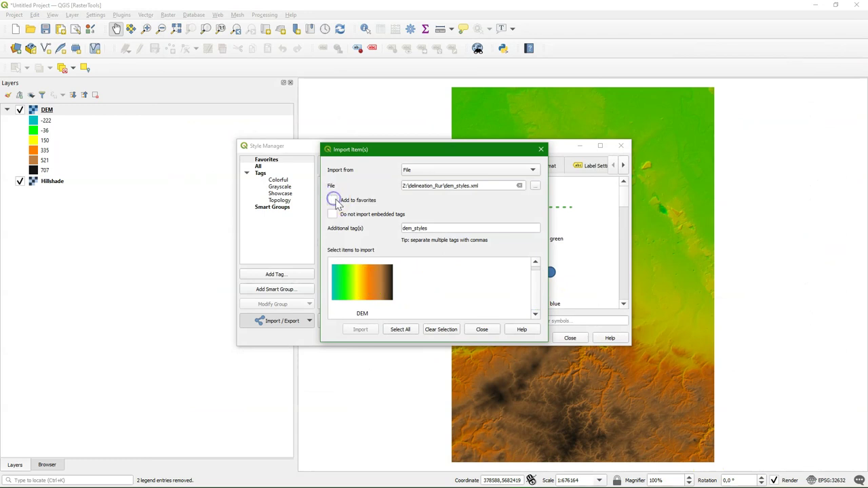
{"action": "left_click_drag", "start_coordinate": [444, 228], "coordinate": [401, 229]}
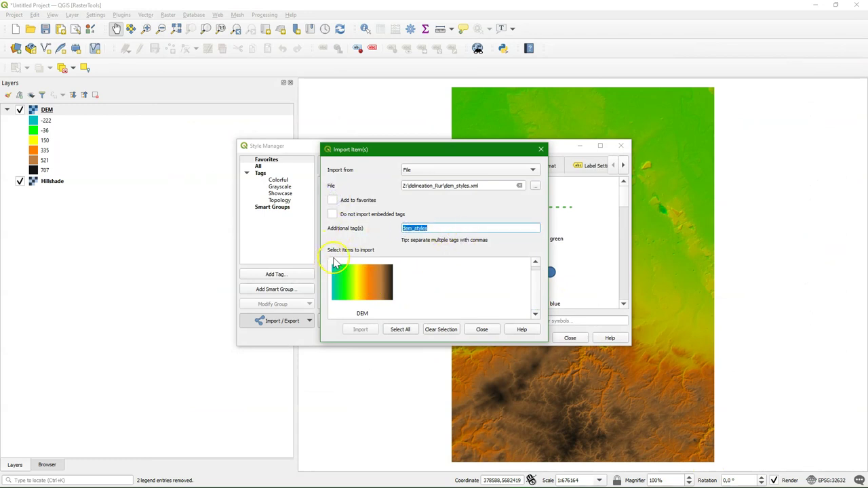
{"action": "type", "text": "elevation"}
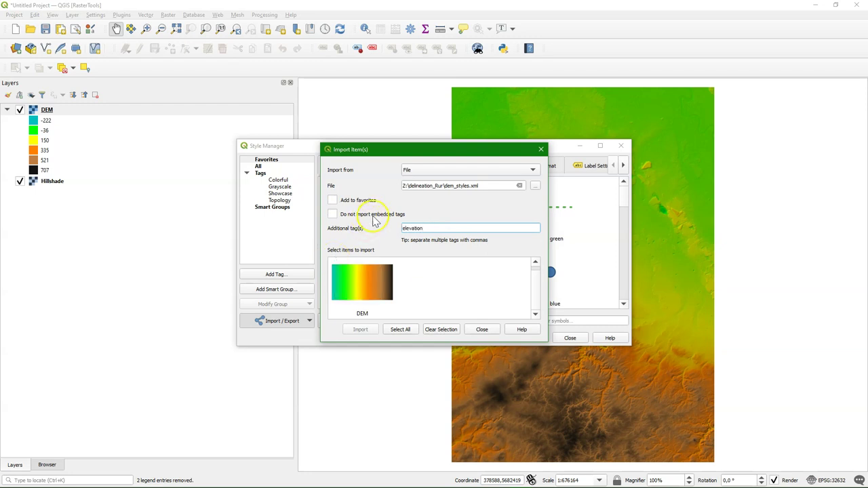
{"action": "left_click", "coordinate": [367, 285]}
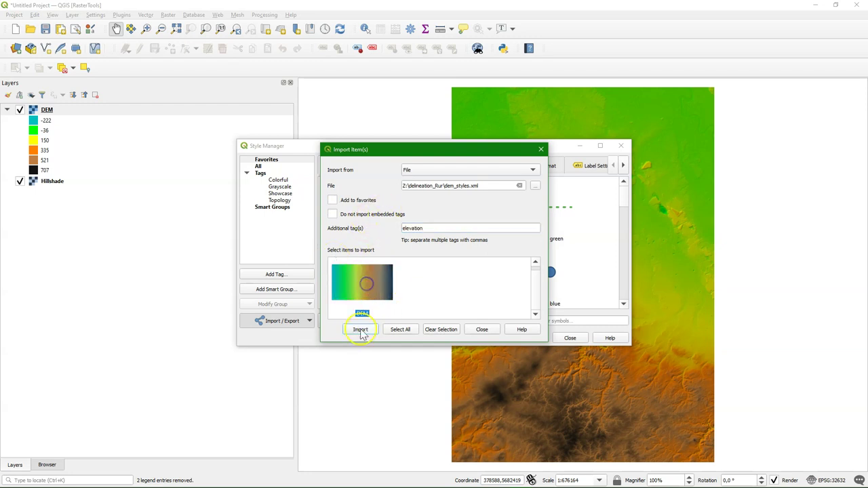
{"action": "left_click", "coordinate": [360, 330]}
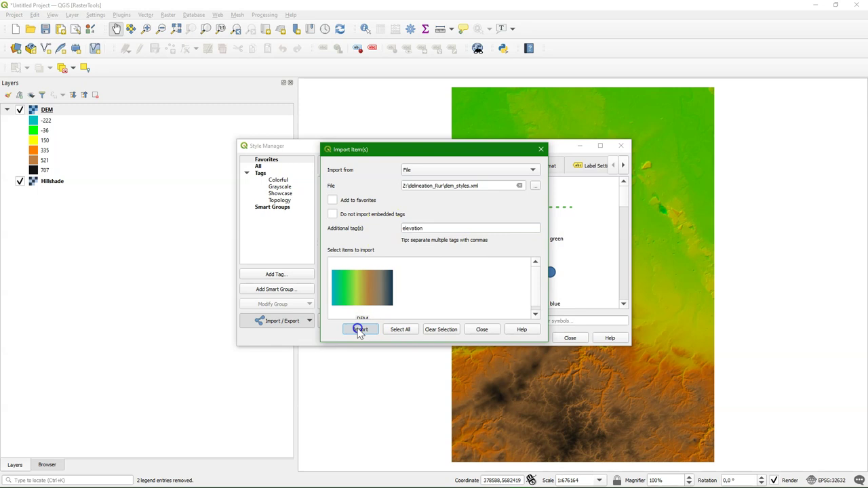
{"action": "left_click", "coordinate": [360, 330]}
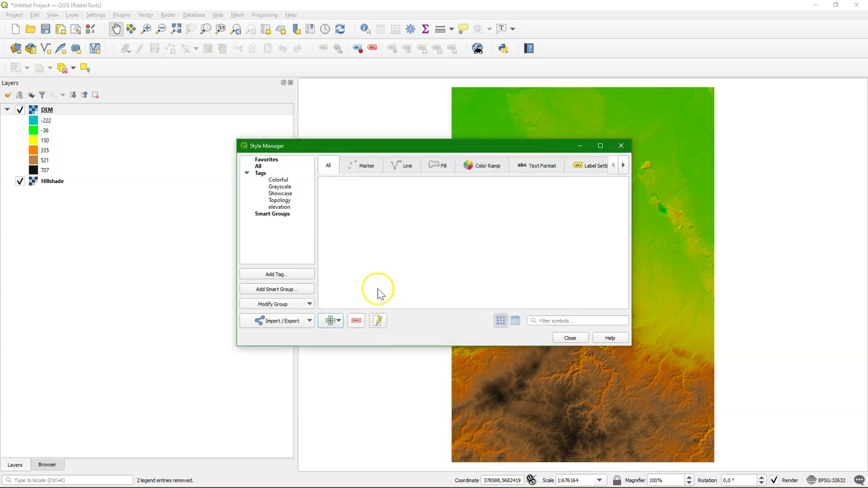
Show All library items, locate and select the DEM ramp, then close Style Manager
{"action": "left_click", "coordinate": [258, 167]}
{"action": "scroll", "coordinate": [513, 249], "scroll_direction": "down", "scroll_amount": 10}
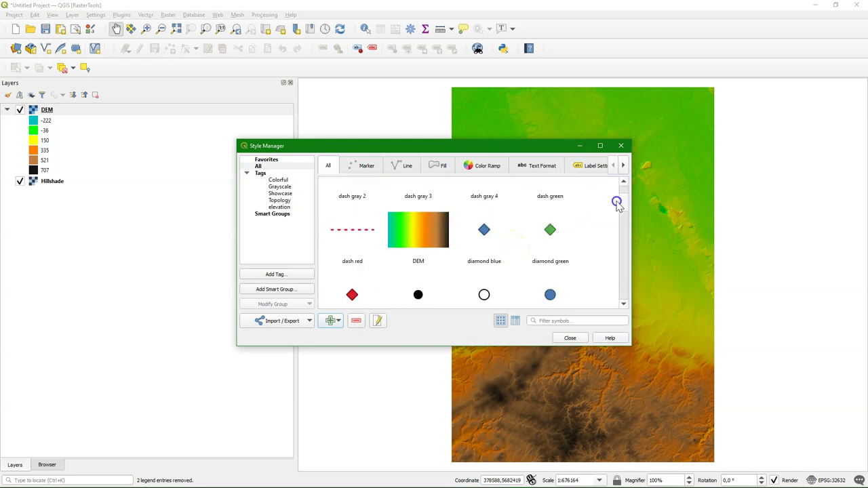
{"action": "left_click", "coordinate": [413, 229]}
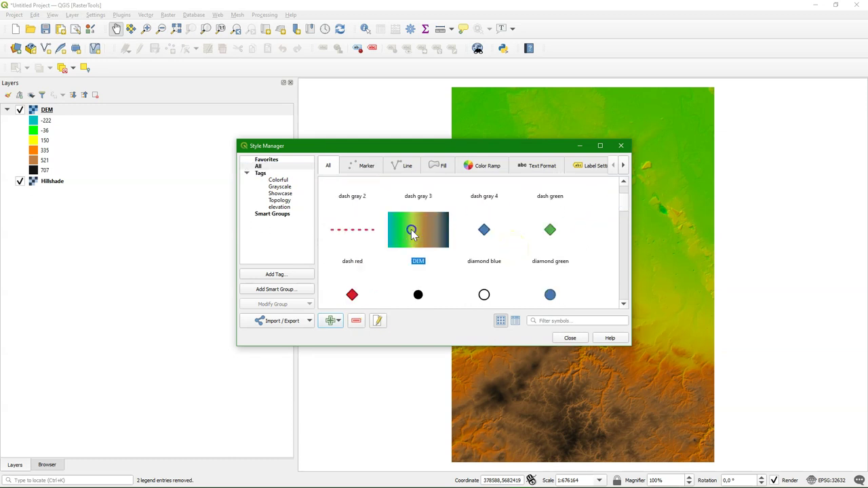
{"action": "left_click", "coordinate": [570, 338]}
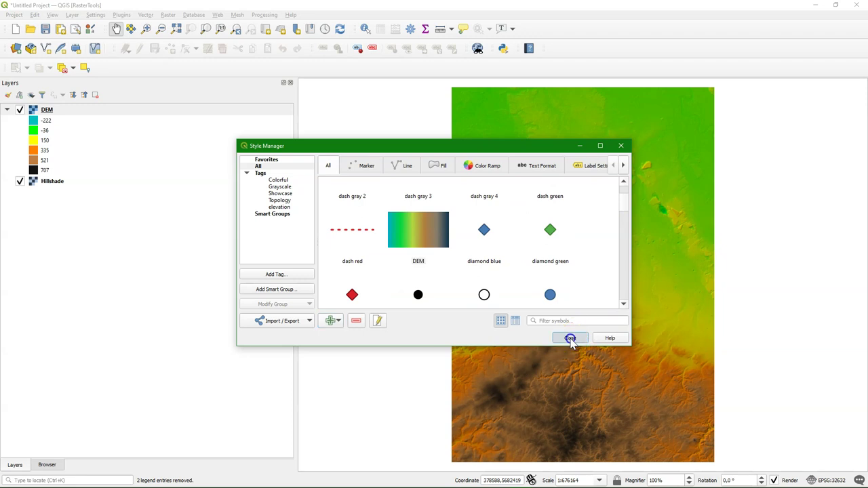
Hide DEM and style Hillshade as singleband pseudocolor with the DEM ramp, -222 to 707
{"action": "left_click", "coordinate": [120, 263]}
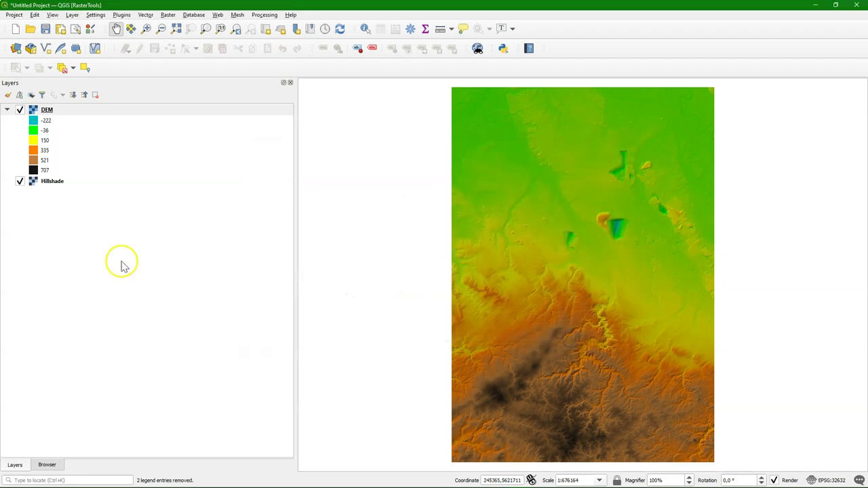
{"action": "left_click", "coordinate": [20, 110]}
{"action": "left_click", "coordinate": [52, 182]}
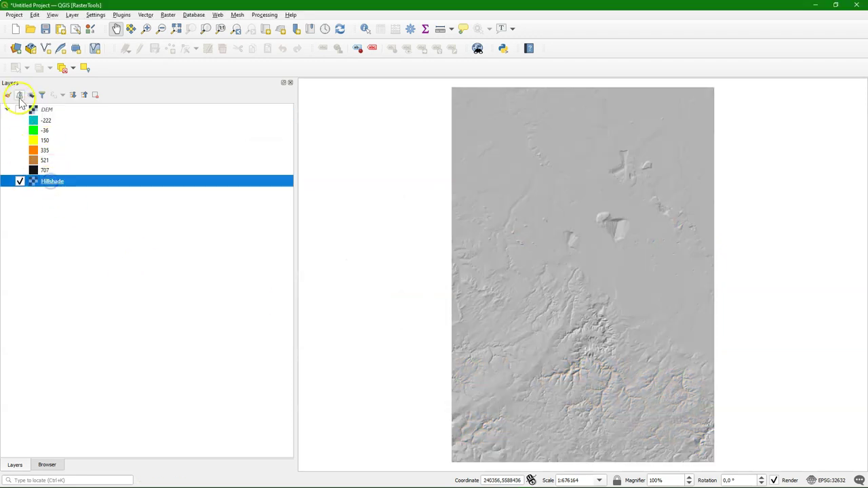
{"action": "left_click", "coordinate": [8, 95]}
{"action": "left_click", "coordinate": [661, 121]}
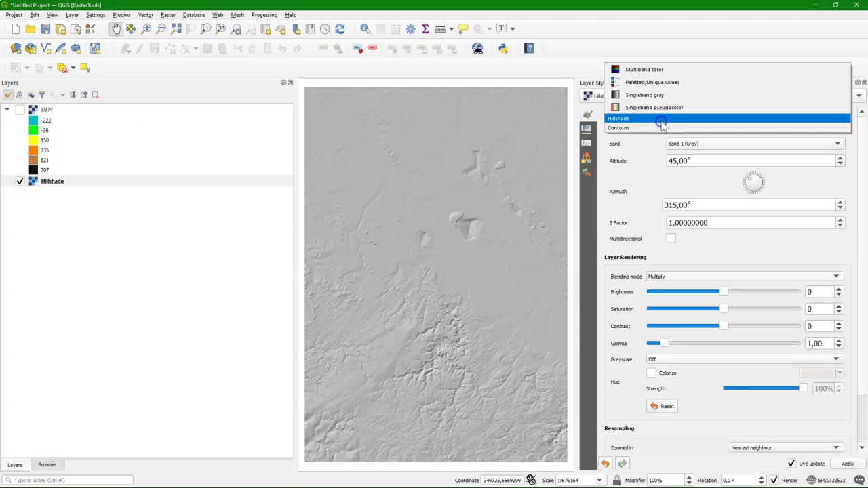
{"action": "left_click", "coordinate": [662, 108]}
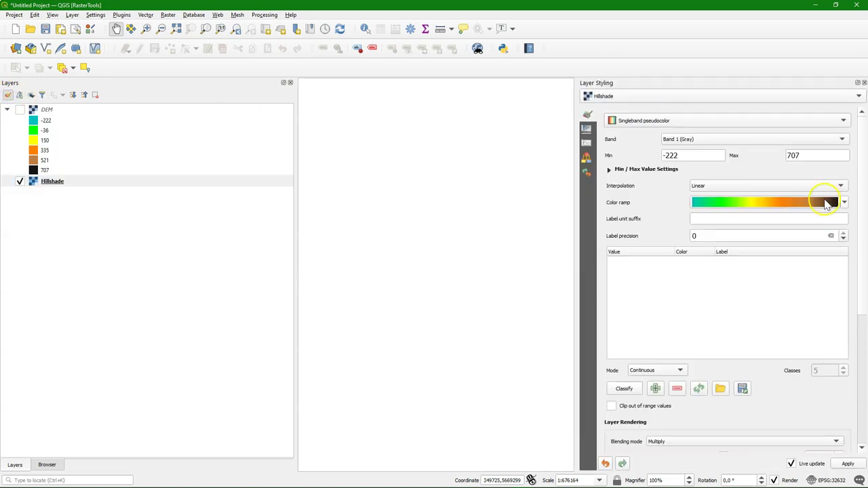
{"action": "left_click", "coordinate": [846, 203]}
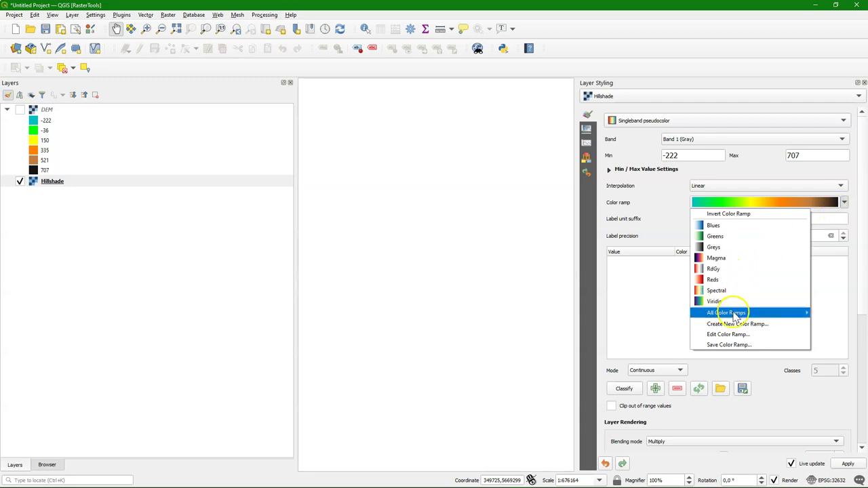
{"action": "mouse_move", "coordinate": [731, 312]}
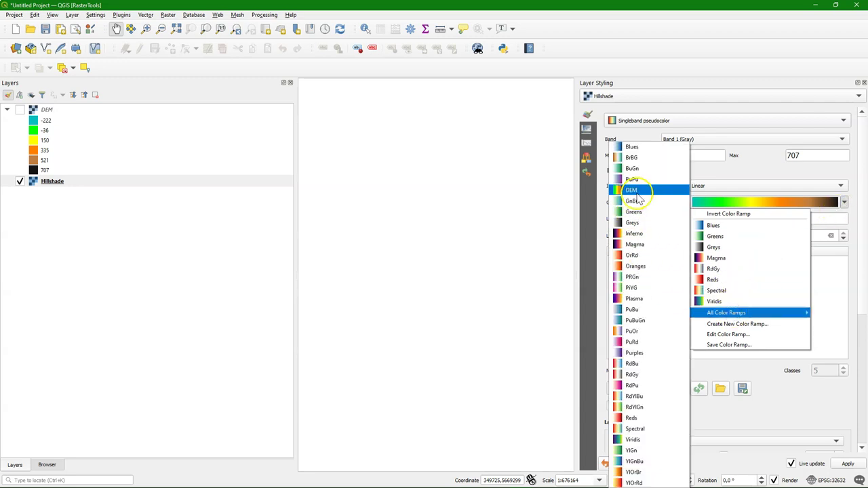
{"action": "left_click", "coordinate": [633, 190]}
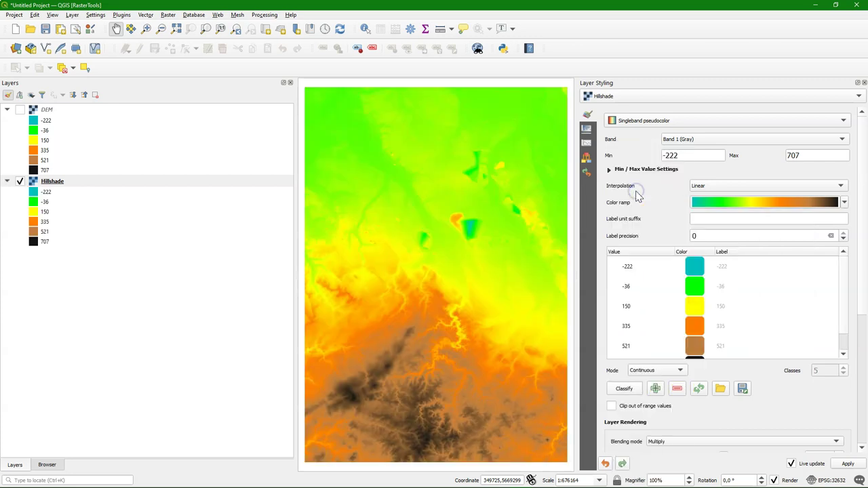